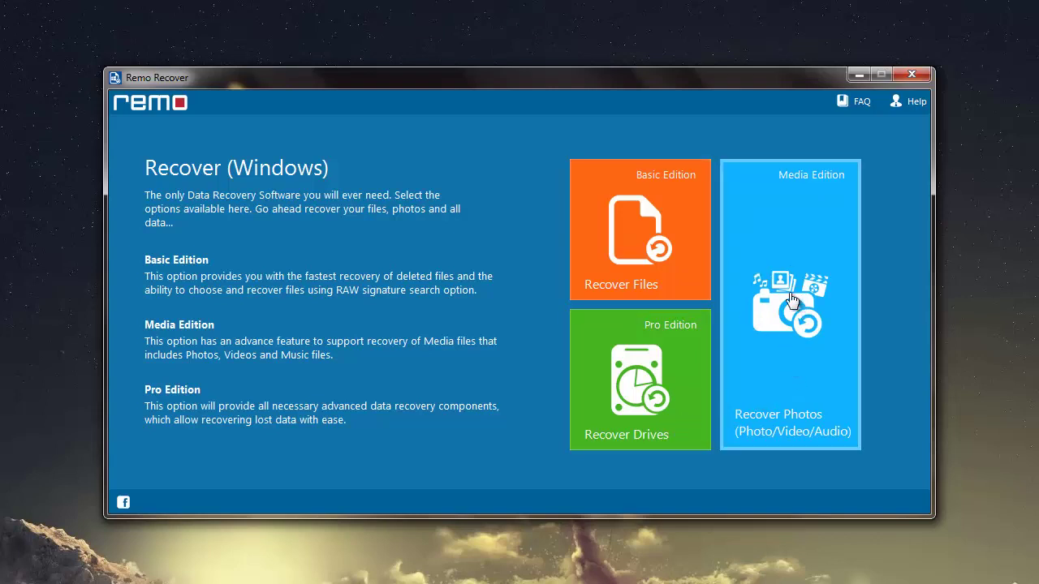
# - Open the Media Edition's Recover Photos (Photo/Video/Audio) options
pyautogui.click(783, 389)
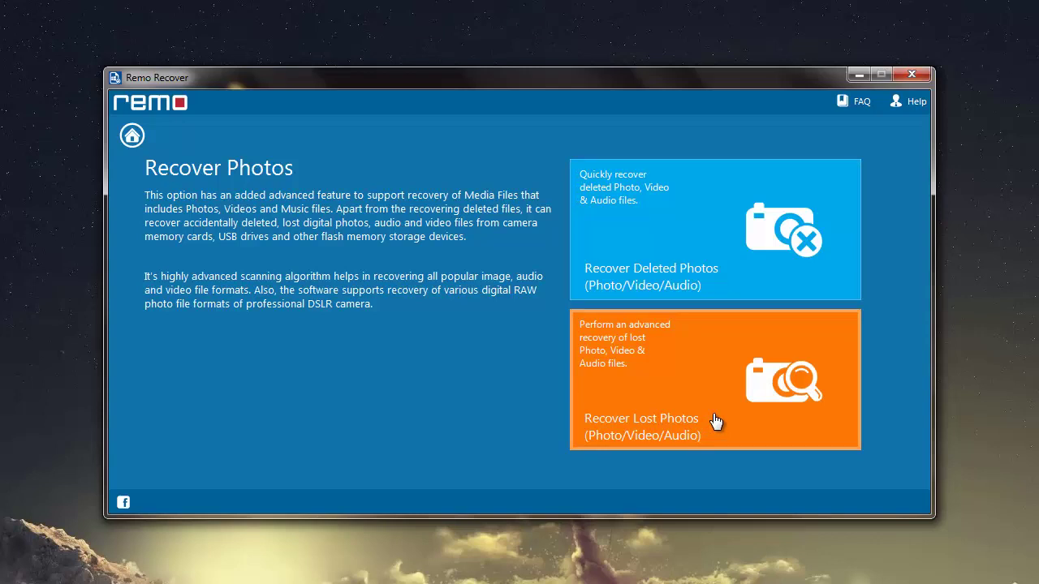
# - Choose Recover Lost Photos (Photo/Video/Audio) to bring up the drive list
pyautogui.click(739, 264)
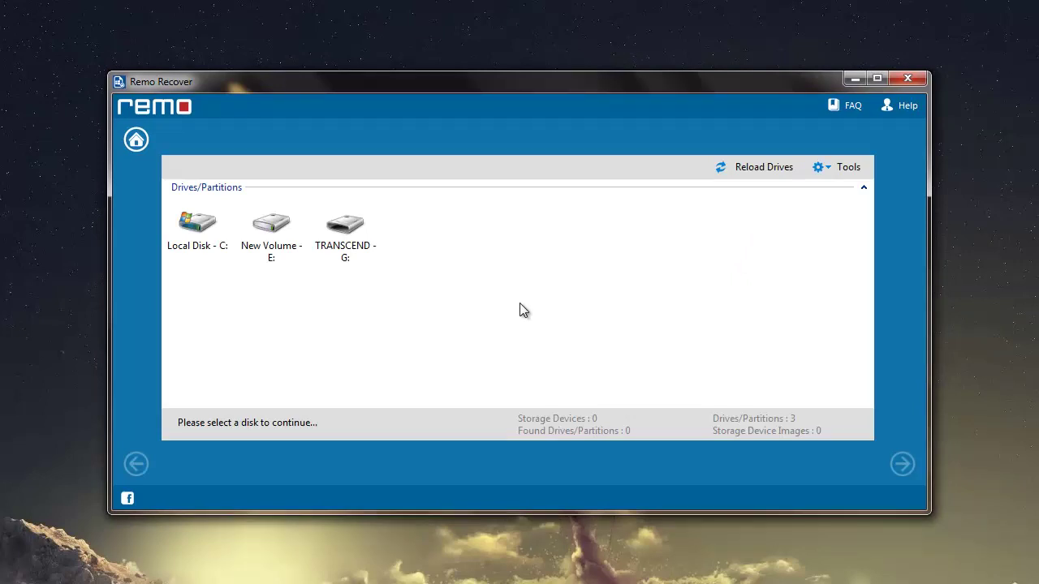
# - Select the TRANSCEND G: drive and proceed to file-type selection
pyautogui.click(343, 246)
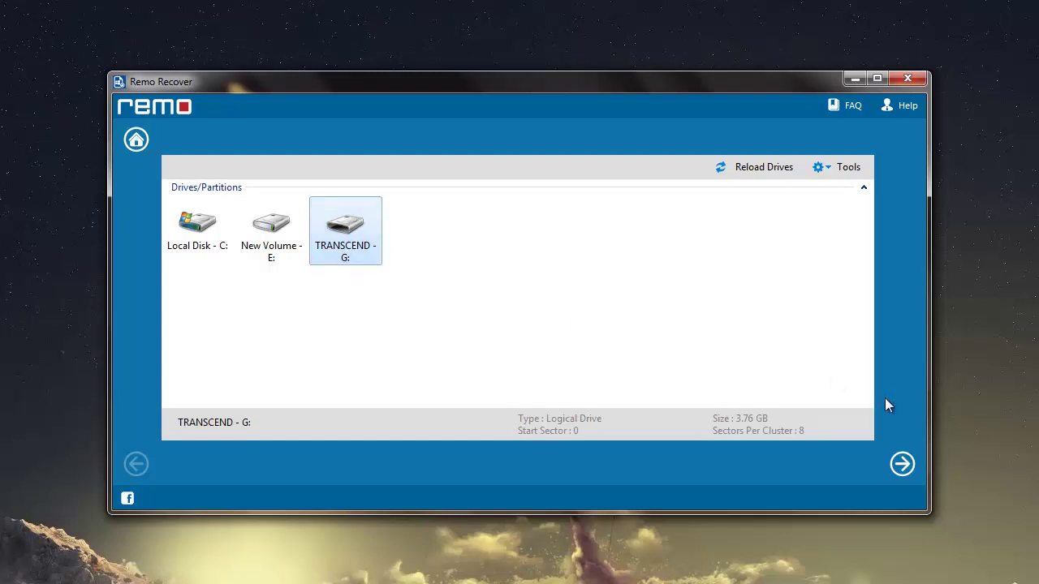
pyautogui.click(903, 466)
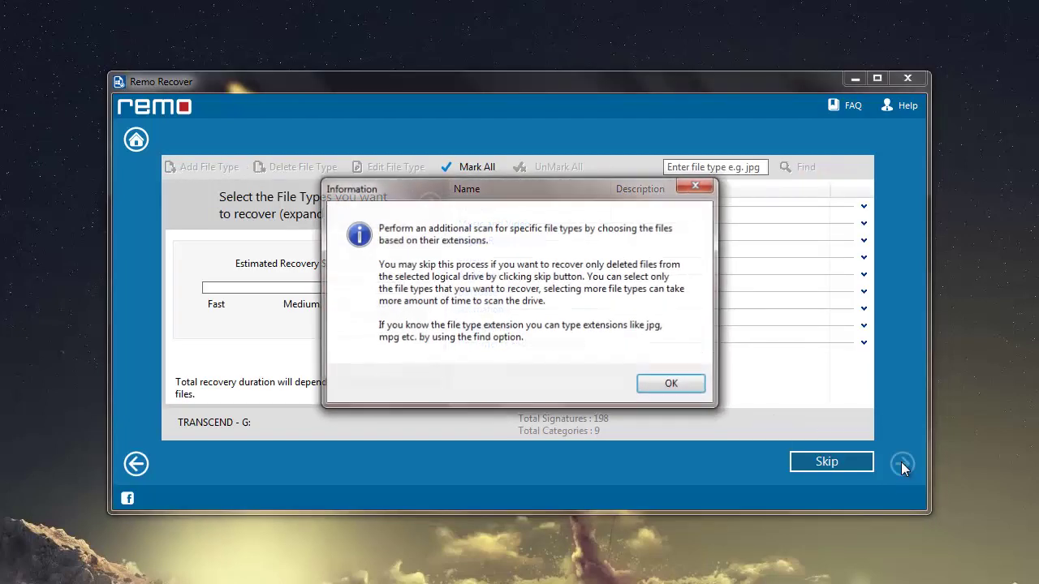
# - Mark only .mp3 (MP3 Type 1) under Music and Video and scan the card
pyautogui.click(696, 185)
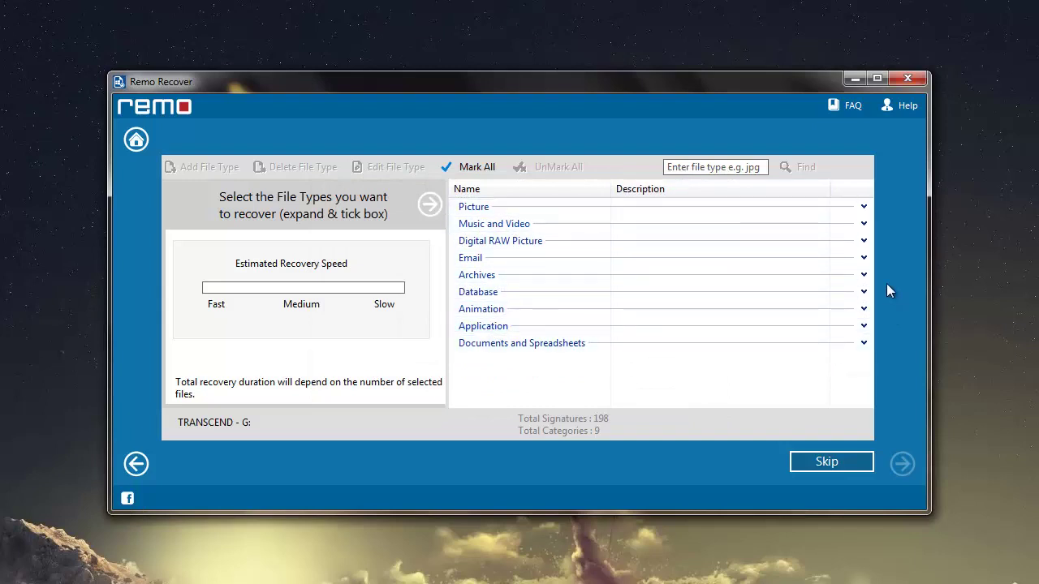
pyautogui.click(864, 207)
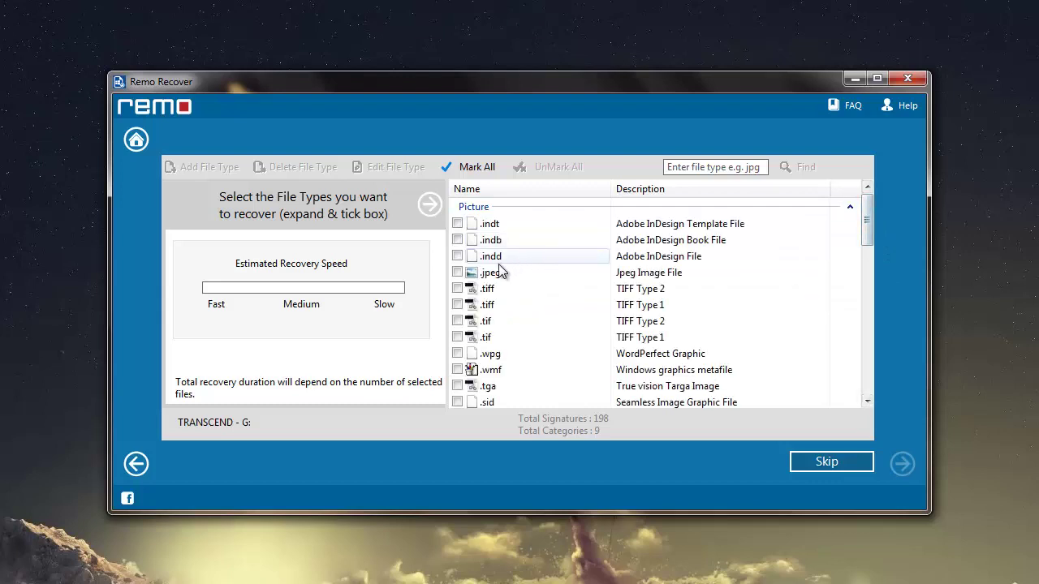
pyautogui.click(457, 273)
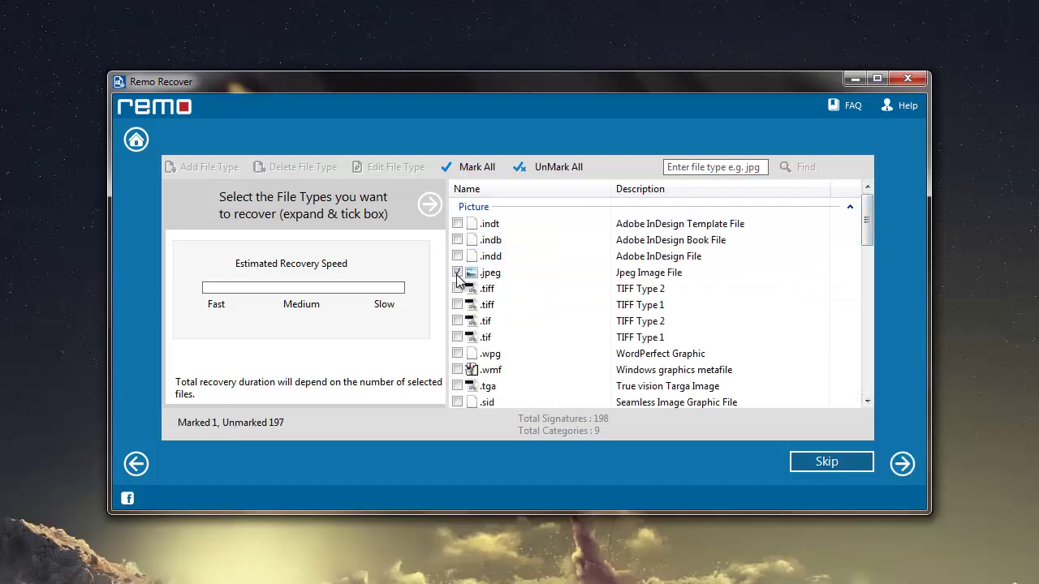
pyautogui.click(457, 274)
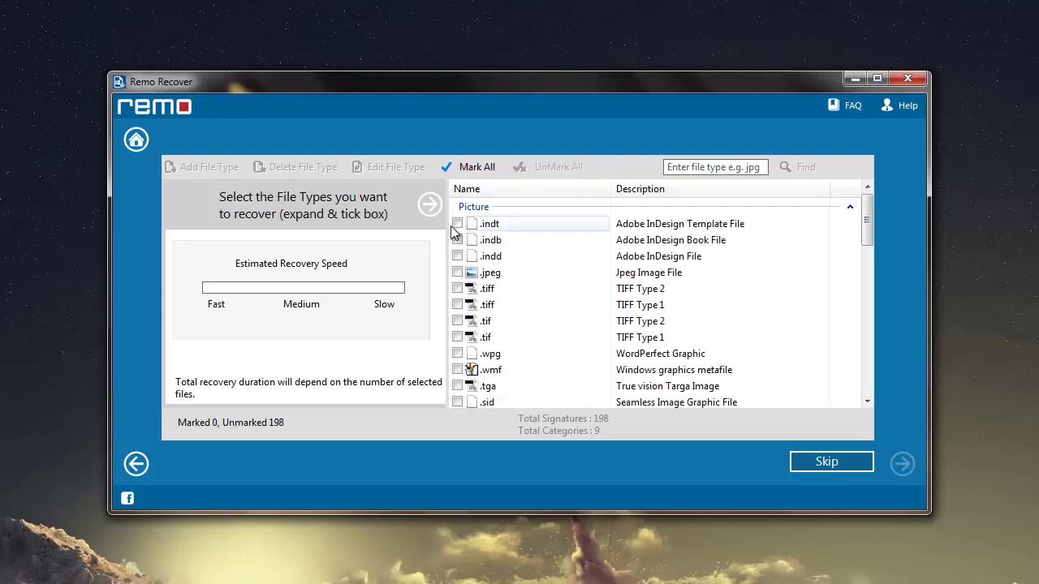
pyautogui.click(850, 209)
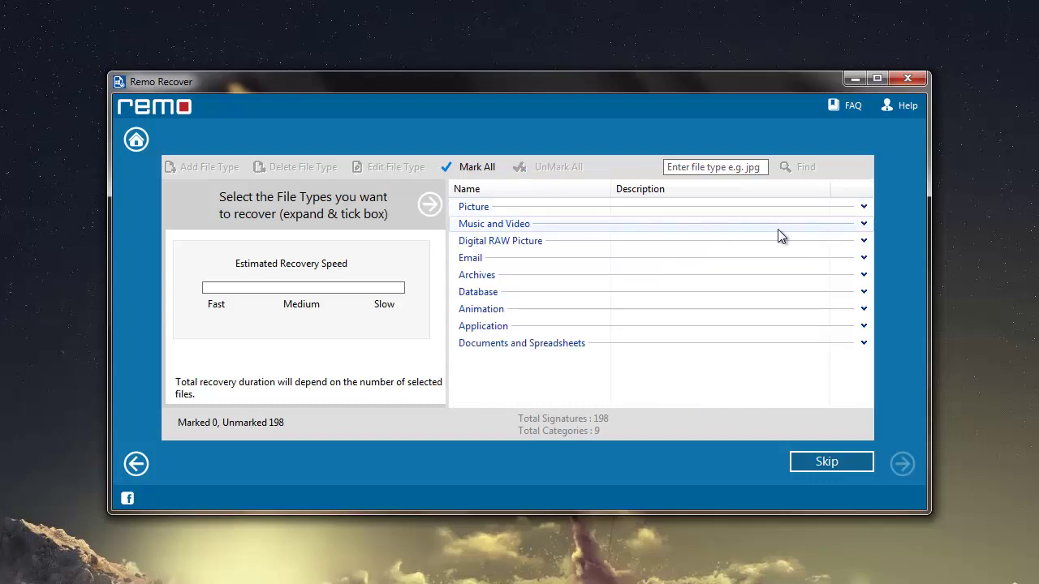
pyautogui.click(861, 227)
pyautogui.scroll(-1, 557, 291)
pyautogui.scroll(-1, 557, 291)
pyautogui.click(458, 263)
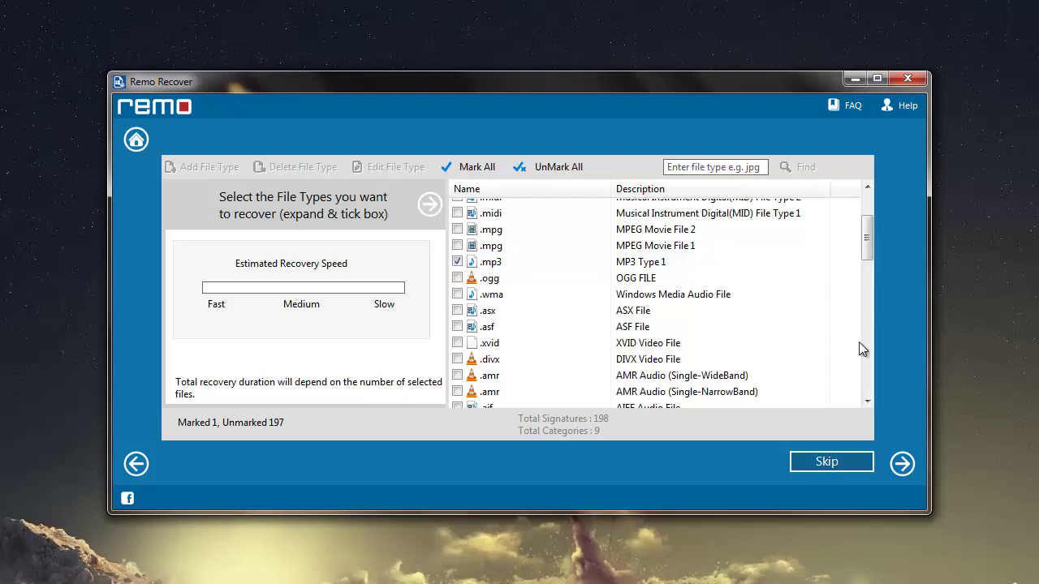
pyautogui.click(904, 464)
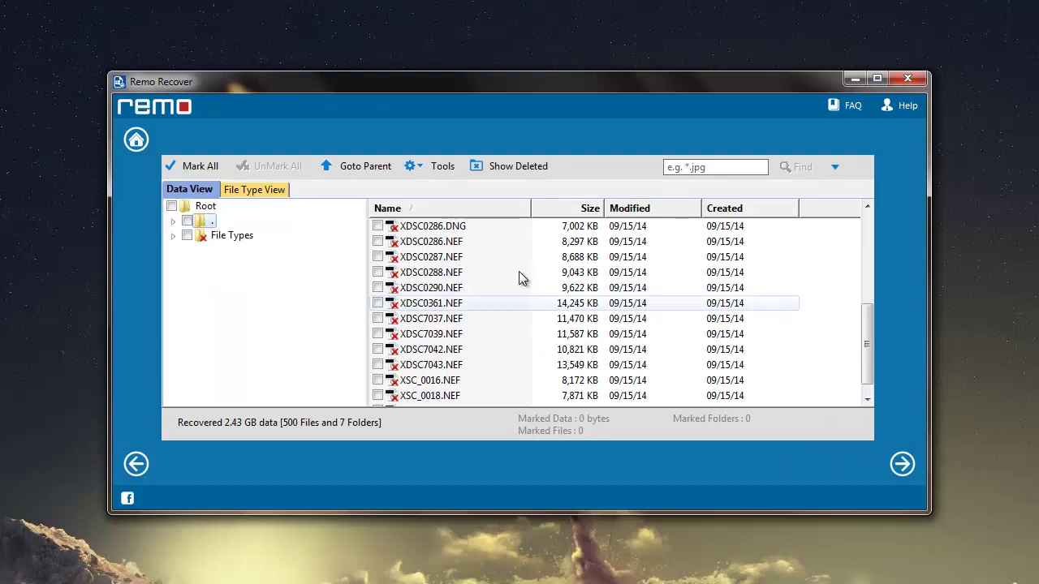
# - Switch to File Type View and mark the mp3[211] folder (211 files, 991 MB)
pyautogui.click(257, 196)
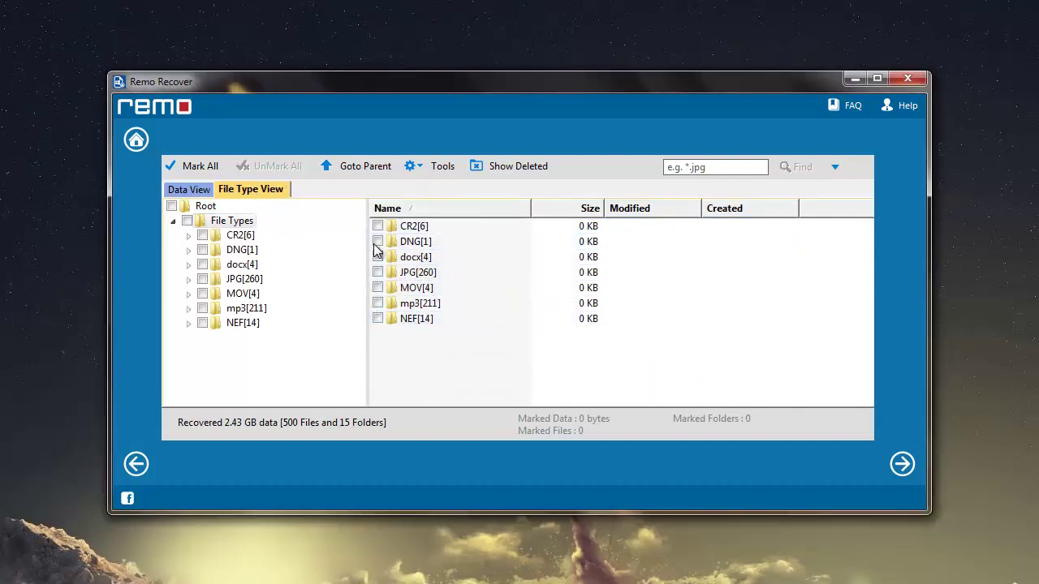
pyautogui.click(379, 303)
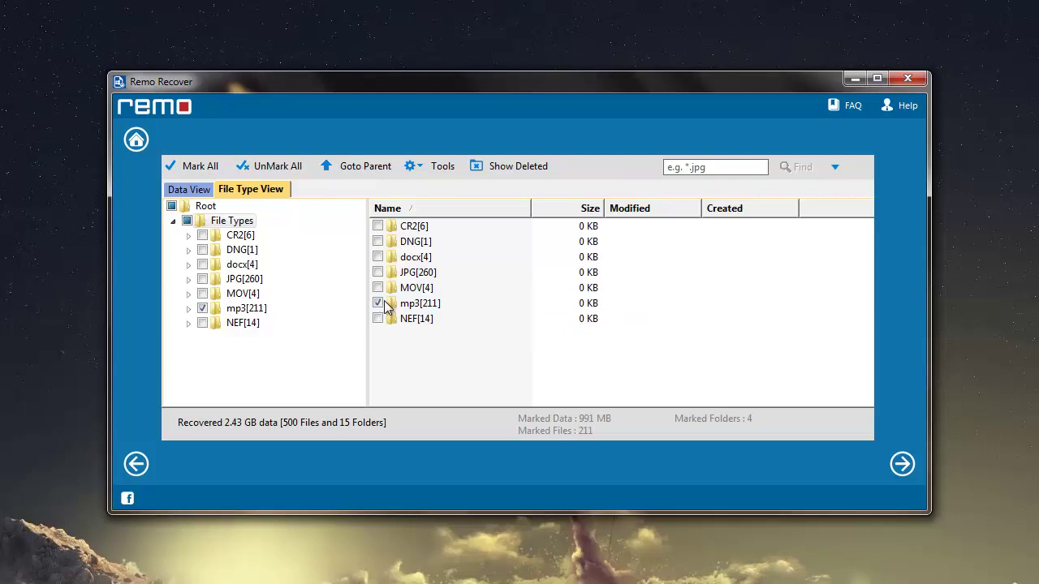
# - Set Desktop's New folder as the output folder and save the marked mp3 files
pyautogui.click(903, 465)
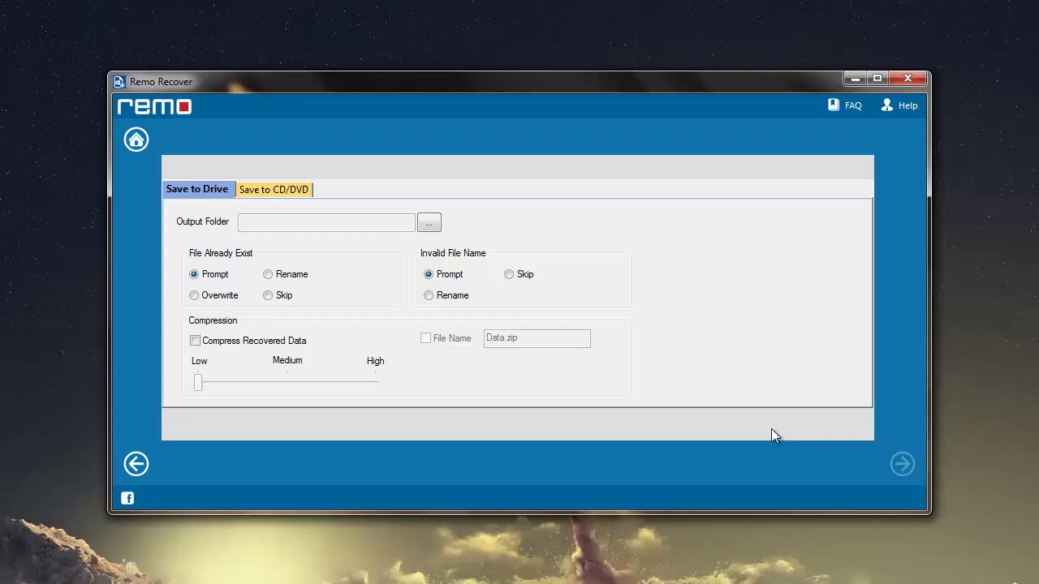
pyautogui.click(429, 224)
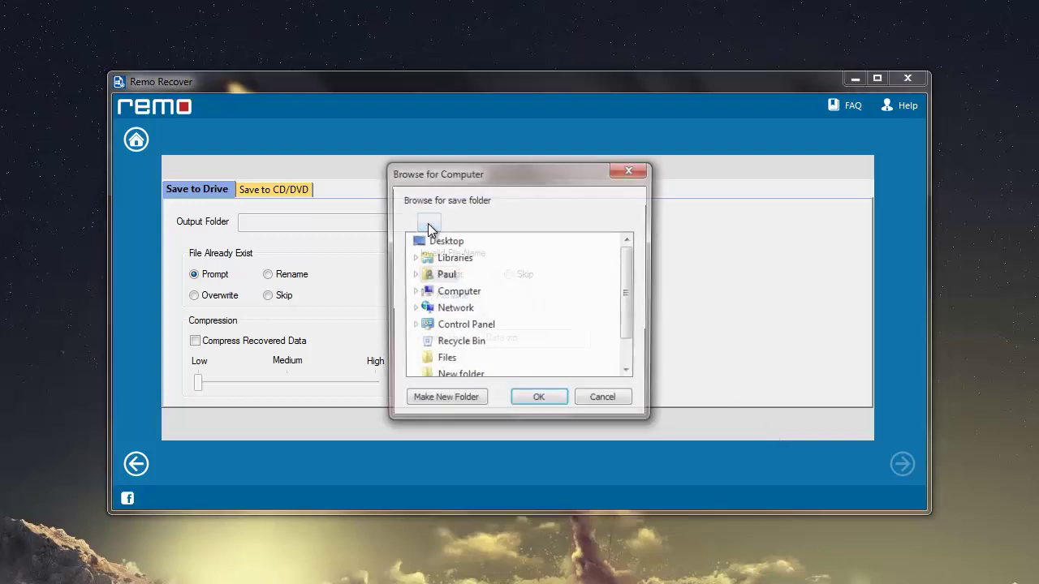
pyautogui.moveTo(631, 293); pyautogui.dragTo(632, 322)
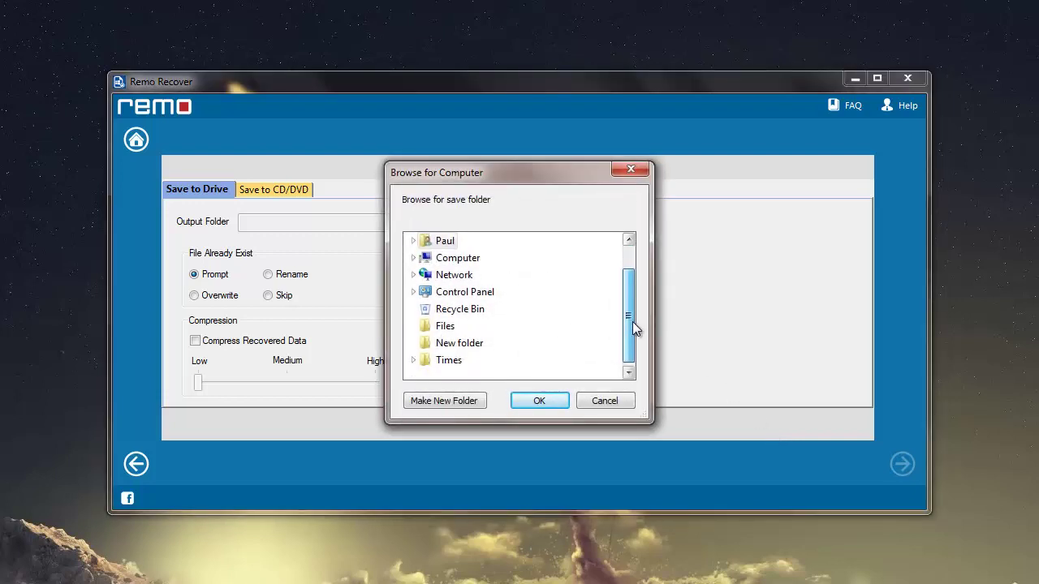
pyautogui.click(455, 347)
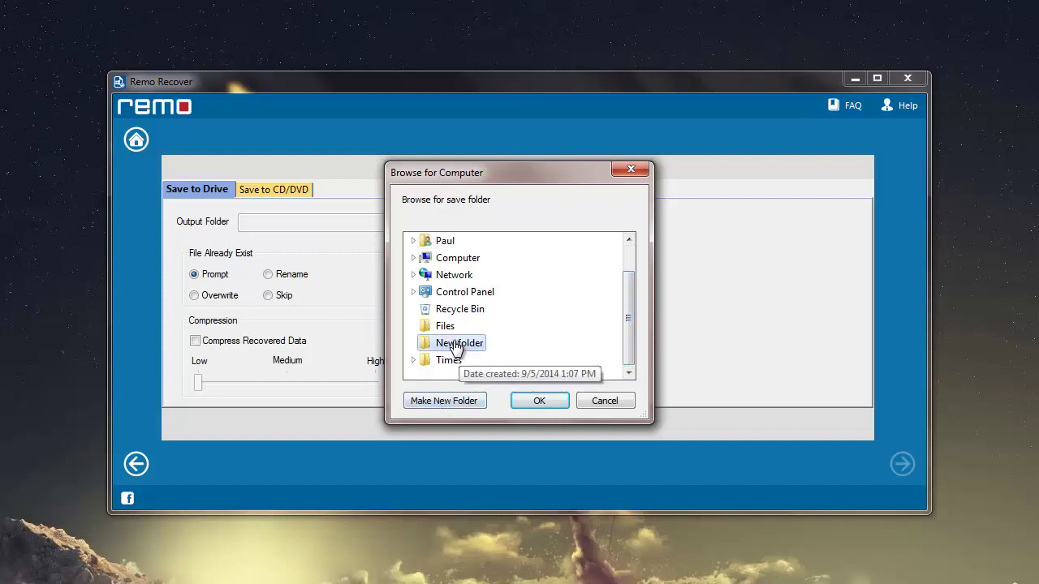
pyautogui.click(552, 401)
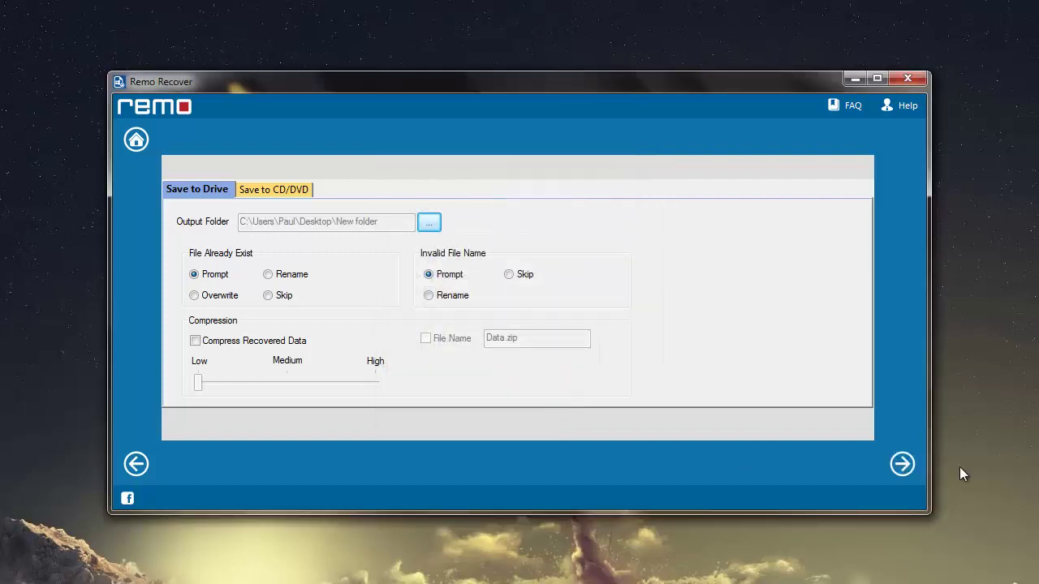
pyautogui.click(900, 469)
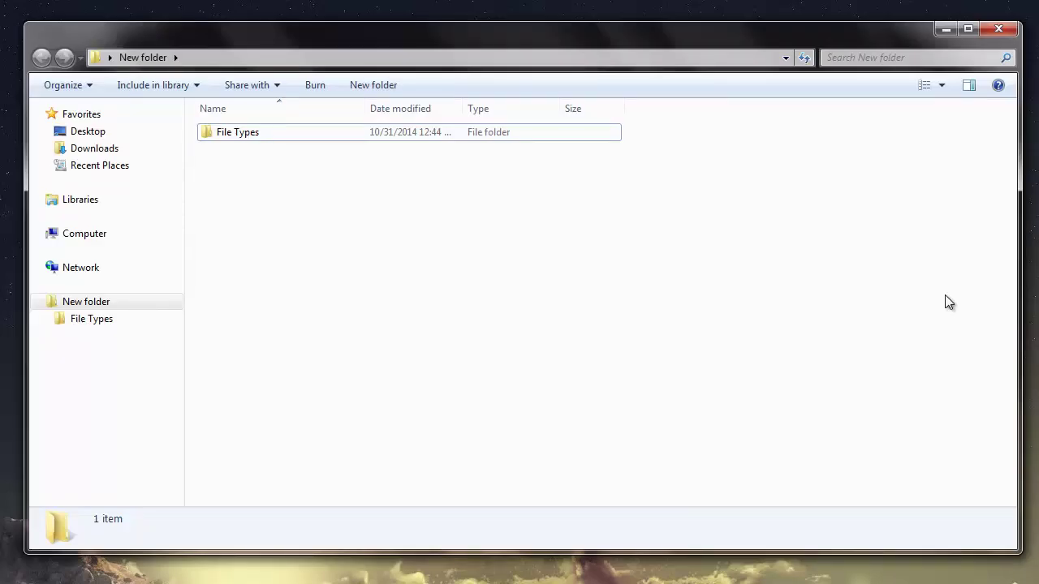
# - Open mp3[211] then mp3[1-211] in Explorer to show the 211 recovered songs
pyautogui.doubleClick(228, 133)
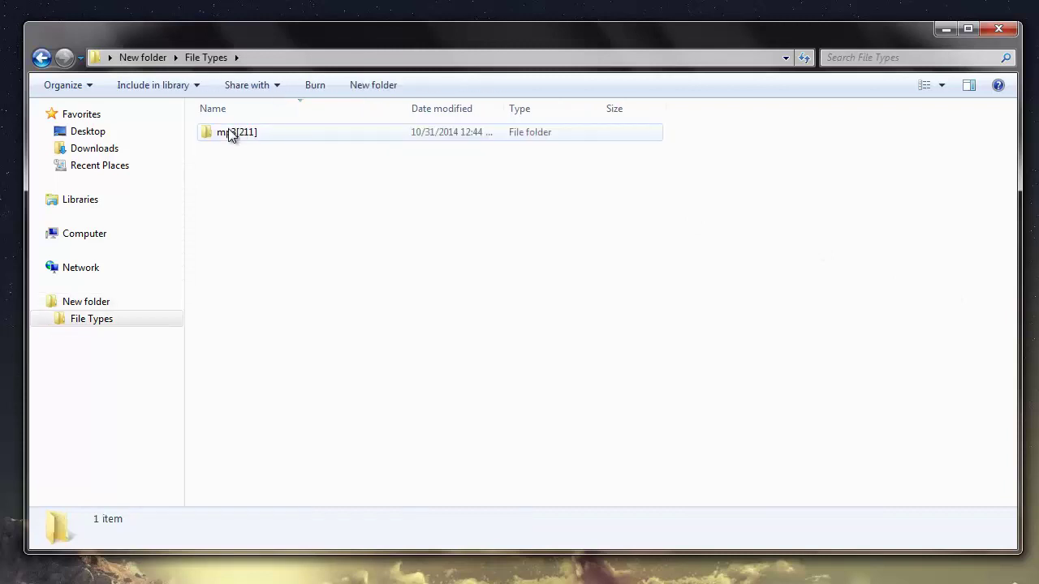
pyautogui.doubleClick(230, 134)
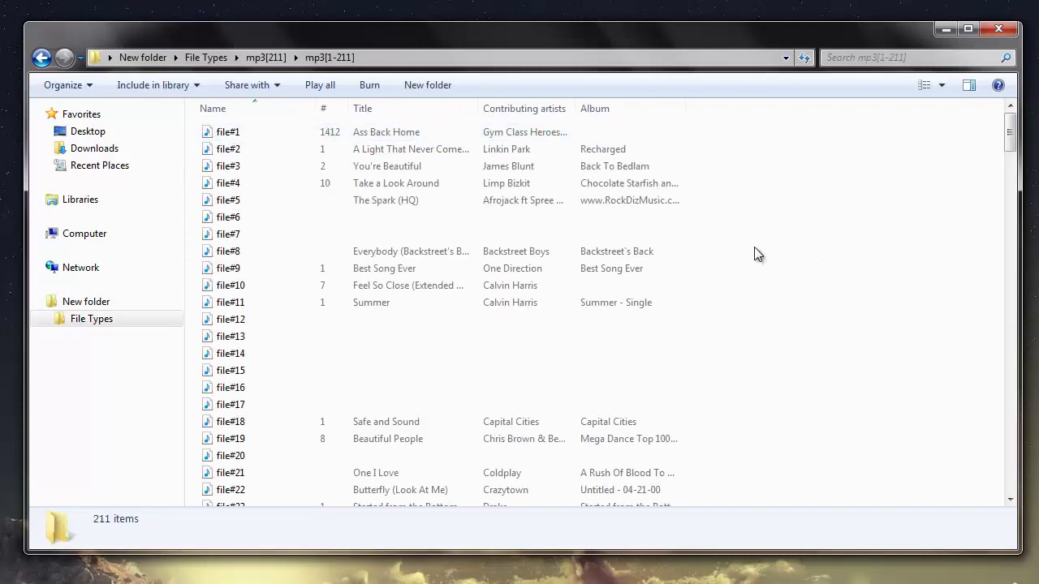